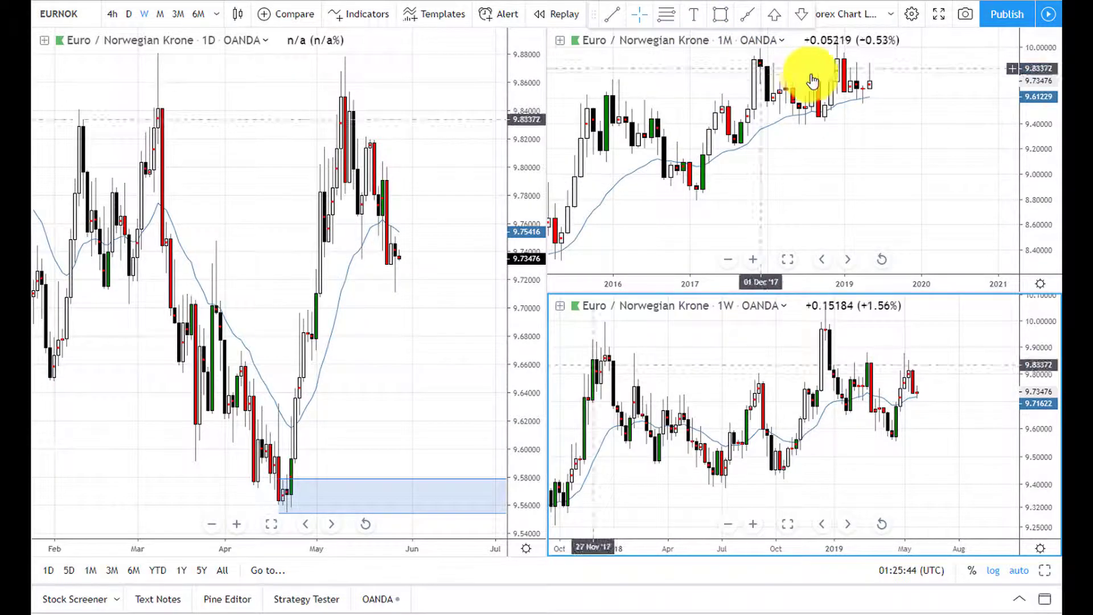
- Maximize the monthly chart and draw the lower channel line from the 2017 low into 2020
{"action": "left_click", "coordinate": [954, 222]}
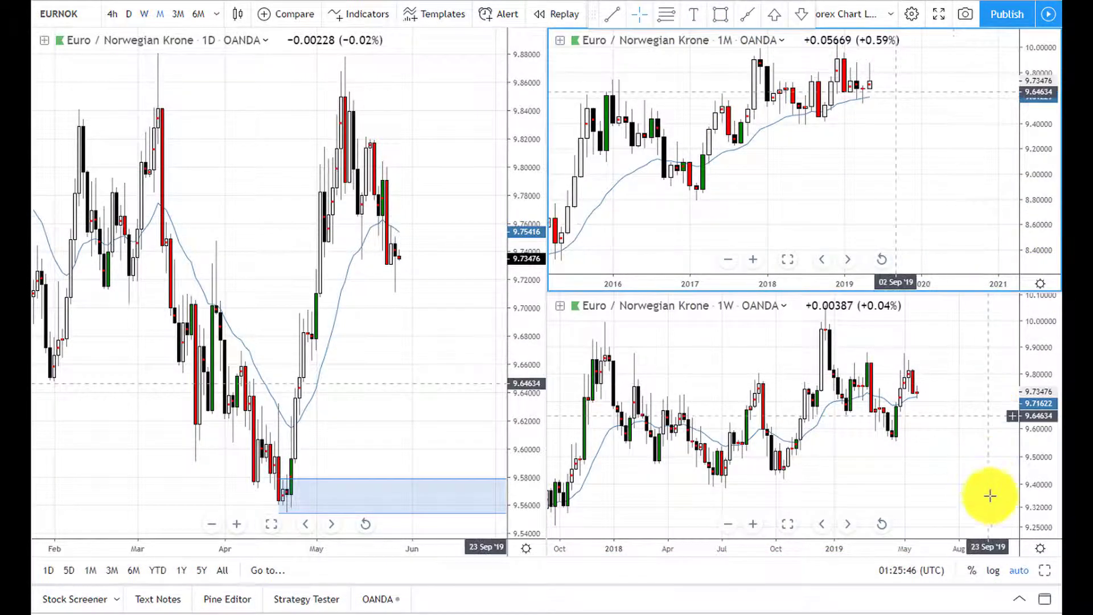
{"action": "left_click", "coordinate": [1045, 571]}
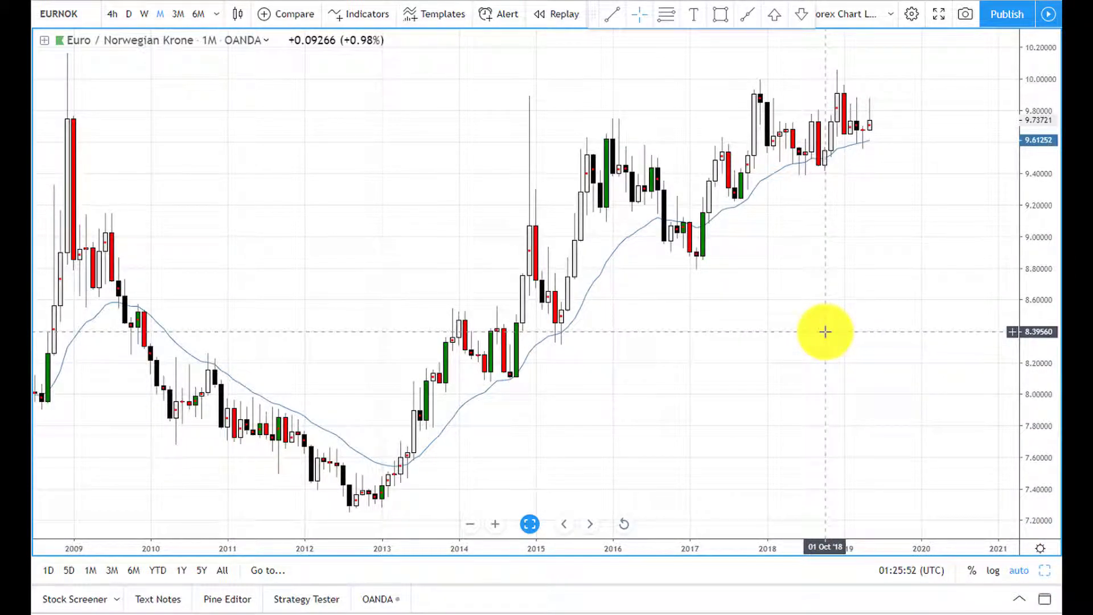
{"action": "left_click", "coordinate": [613, 16]}
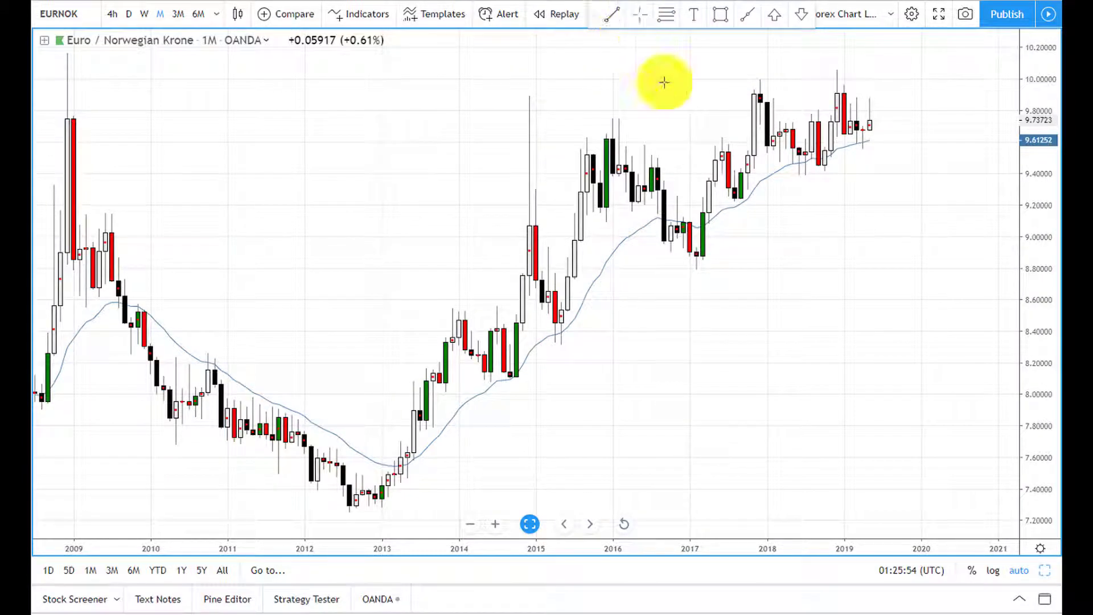
{"action": "left_click", "coordinate": [696, 270]}
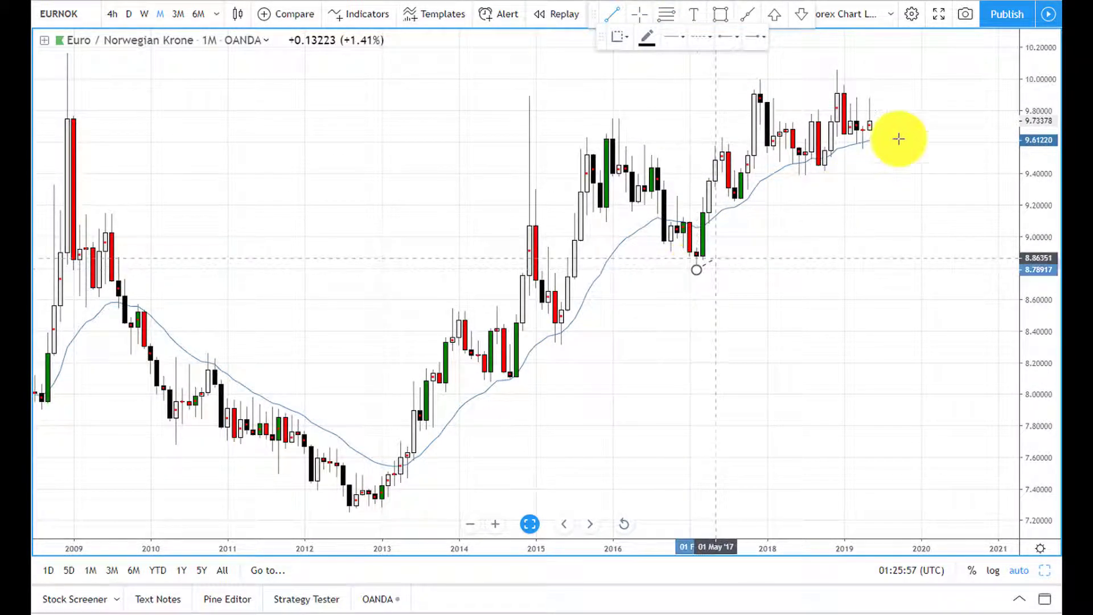
{"action": "left_click", "coordinate": [939, 86]}
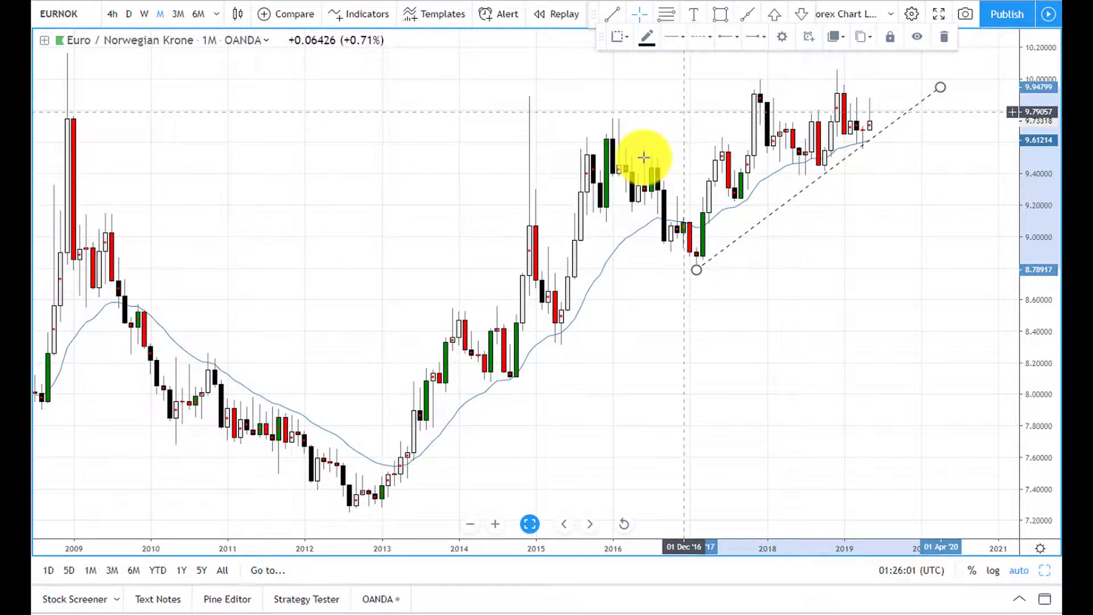
- Draw the upper channel line from the mid-2016 high past the late-2018 high
{"action": "left_click", "coordinate": [615, 21]}
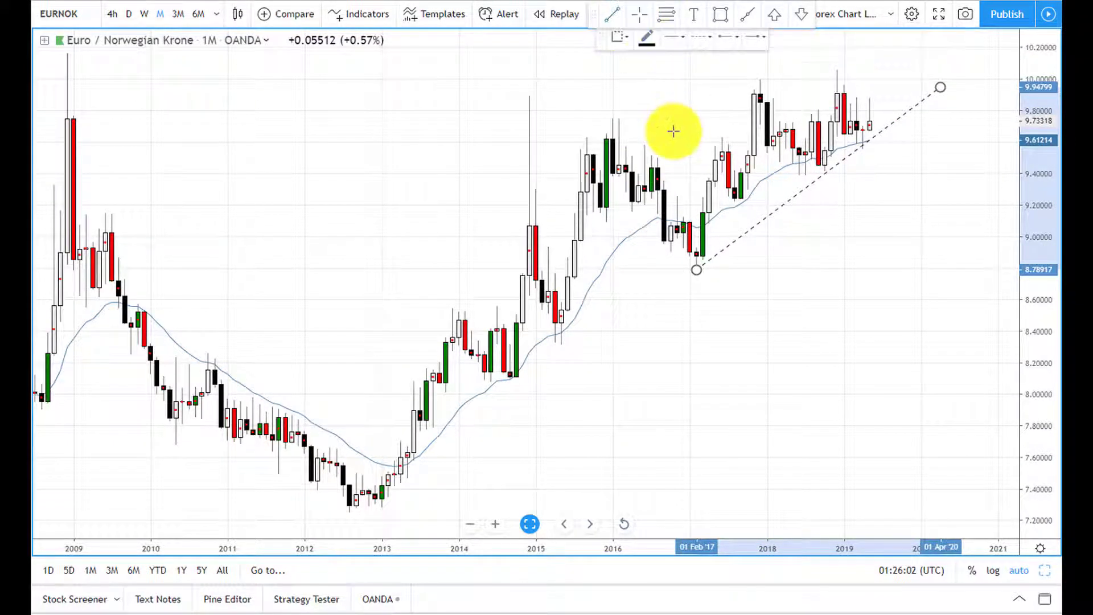
{"action": "left_click", "coordinate": [646, 140]}
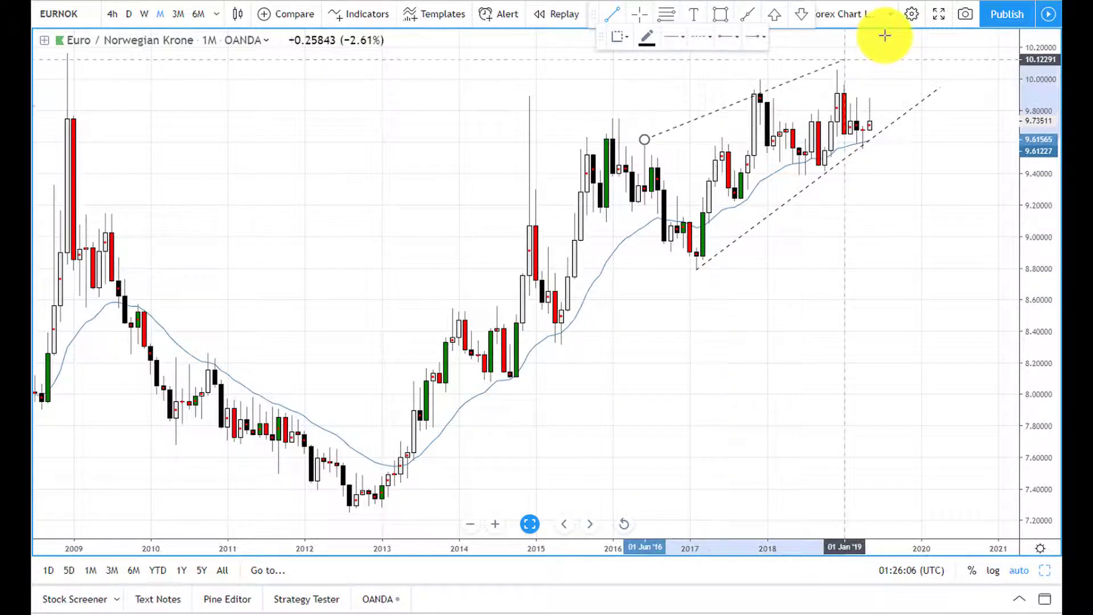
{"action": "left_click", "coordinate": [826, 42]}
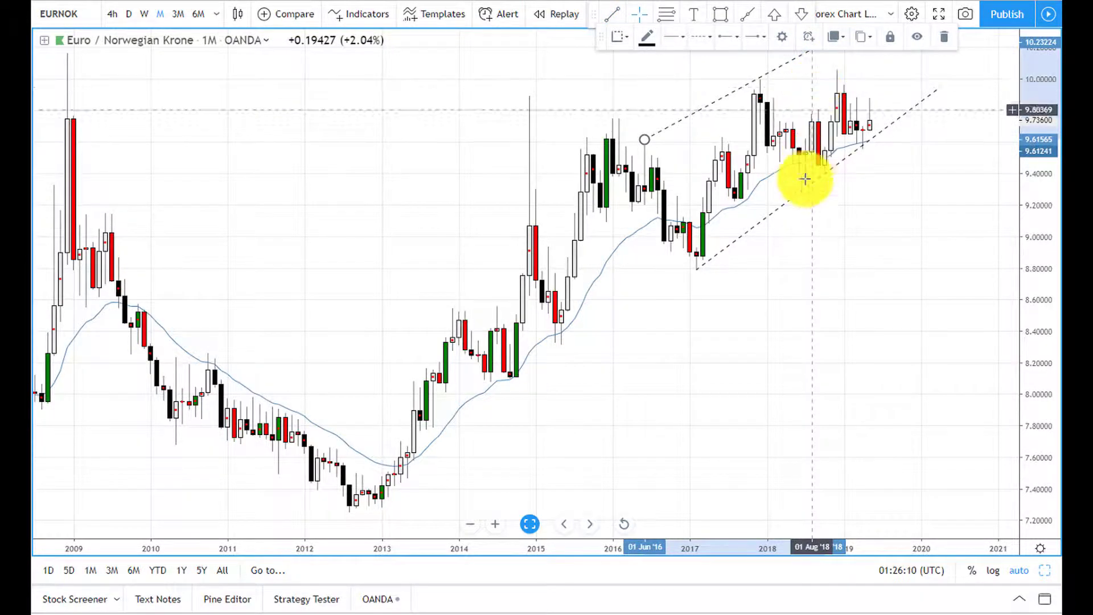
- Draw a blue rectangle zone at the late-2018 lows between about 9.45 and 9.56
{"action": "left_click", "coordinate": [668, 17]}
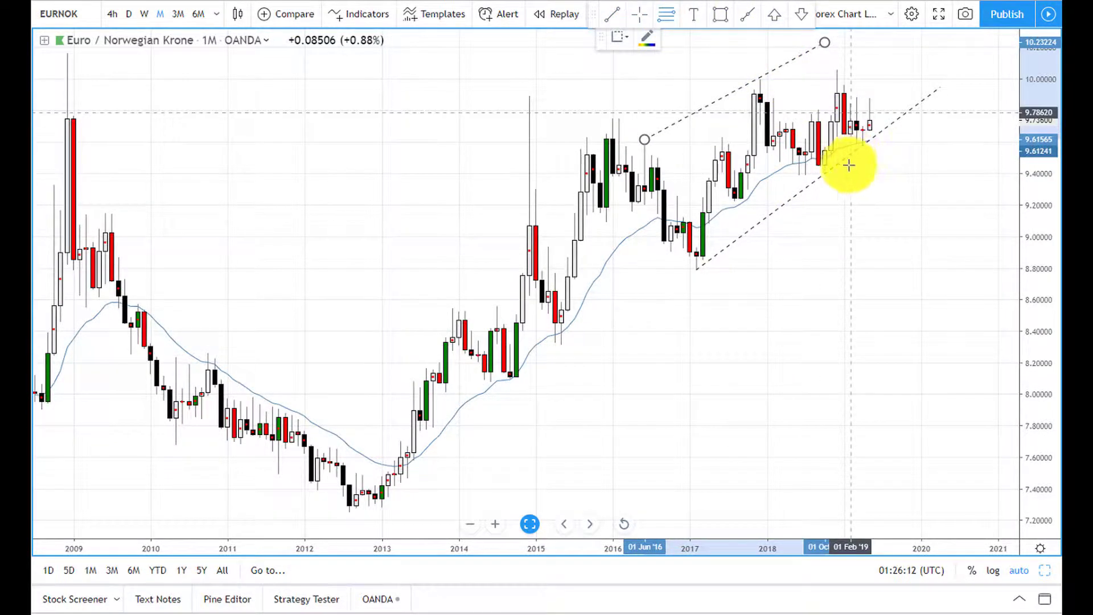
{"action": "left_click", "coordinate": [817, 148]}
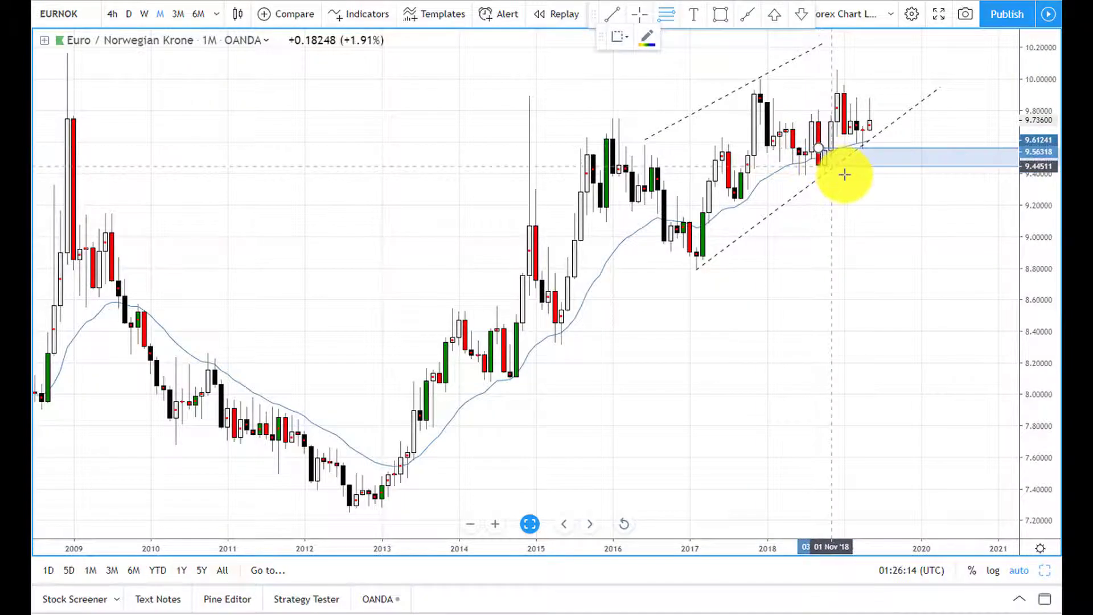
{"action": "left_click", "coordinate": [846, 170]}
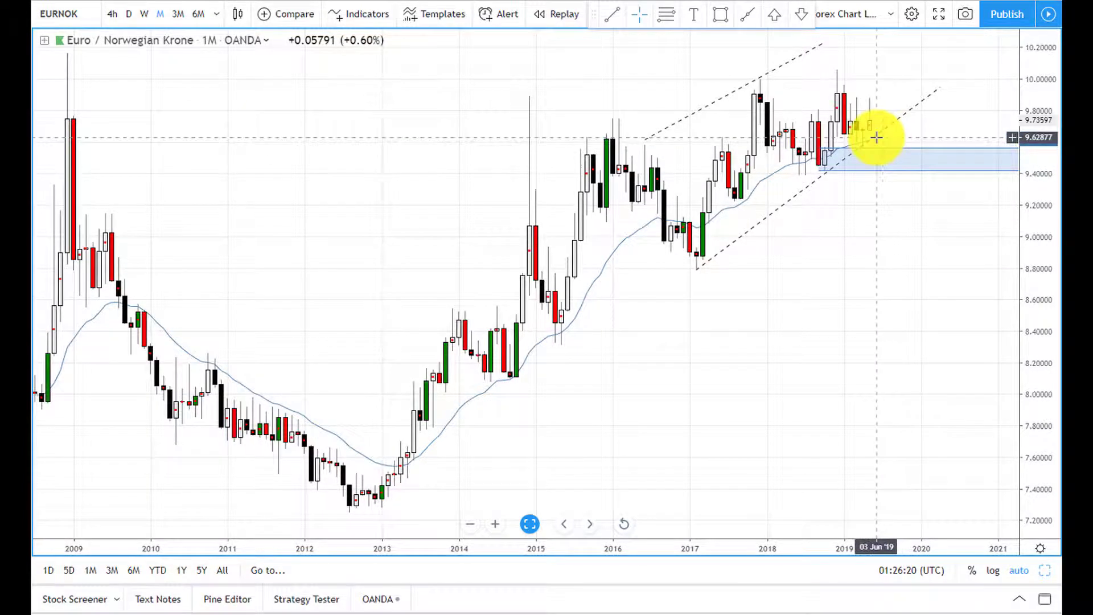
{"action": "scroll", "coordinate": [866, 168], "scroll_direction": "up", "scroll_amount": 2}
{"action": "scroll", "coordinate": [866, 165], "scroll_direction": "up", "scroll_amount": 3}
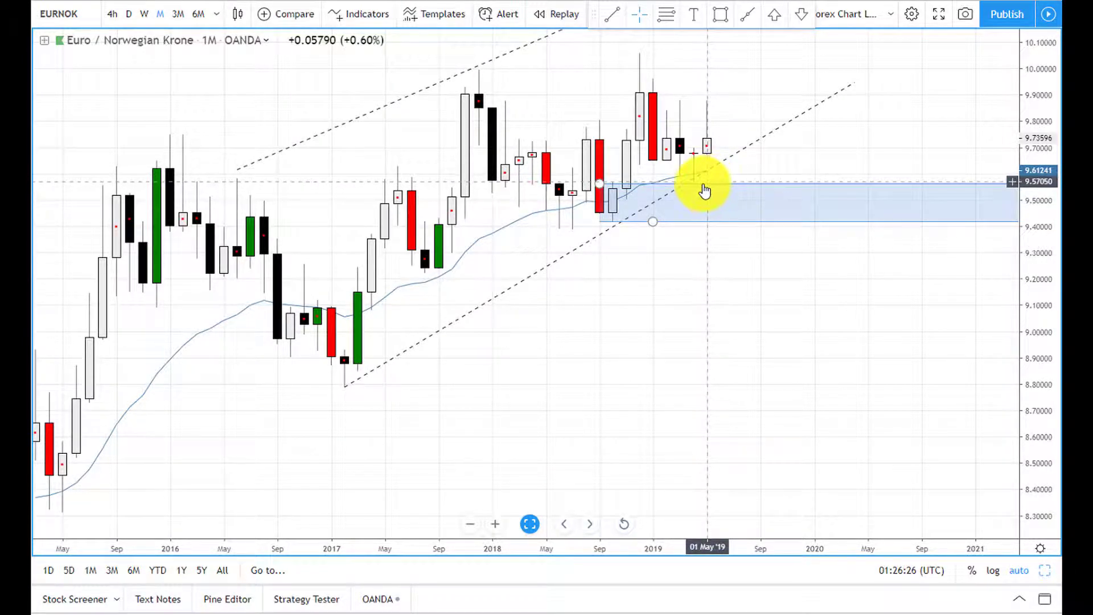
- Select the lower channel line to check it, then deselect it
{"action": "left_click", "coordinate": [696, 189]}
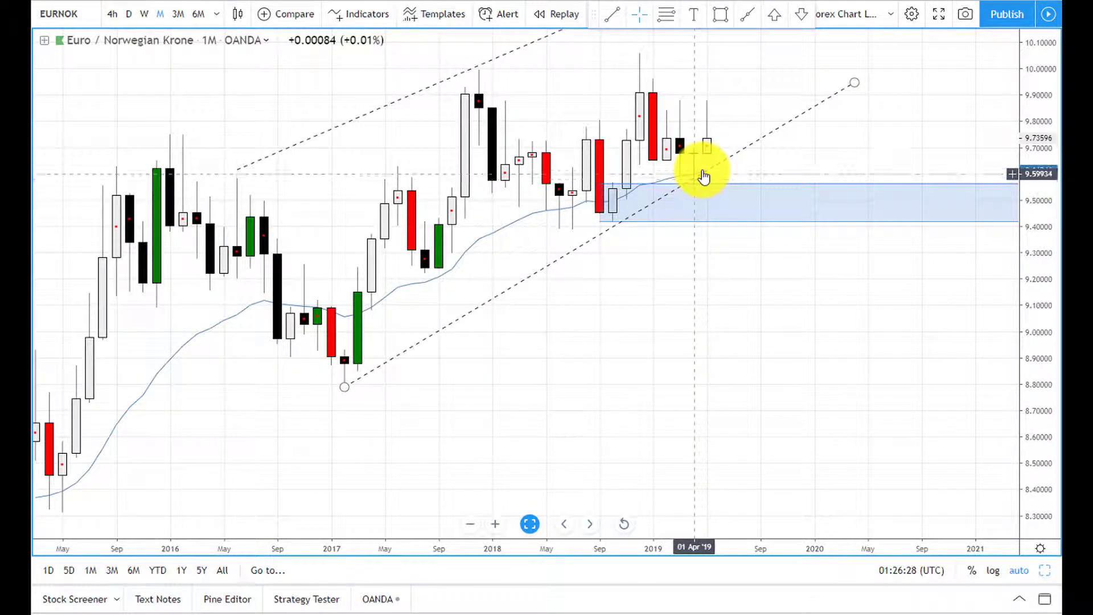
{"action": "left_click", "coordinate": [724, 105]}
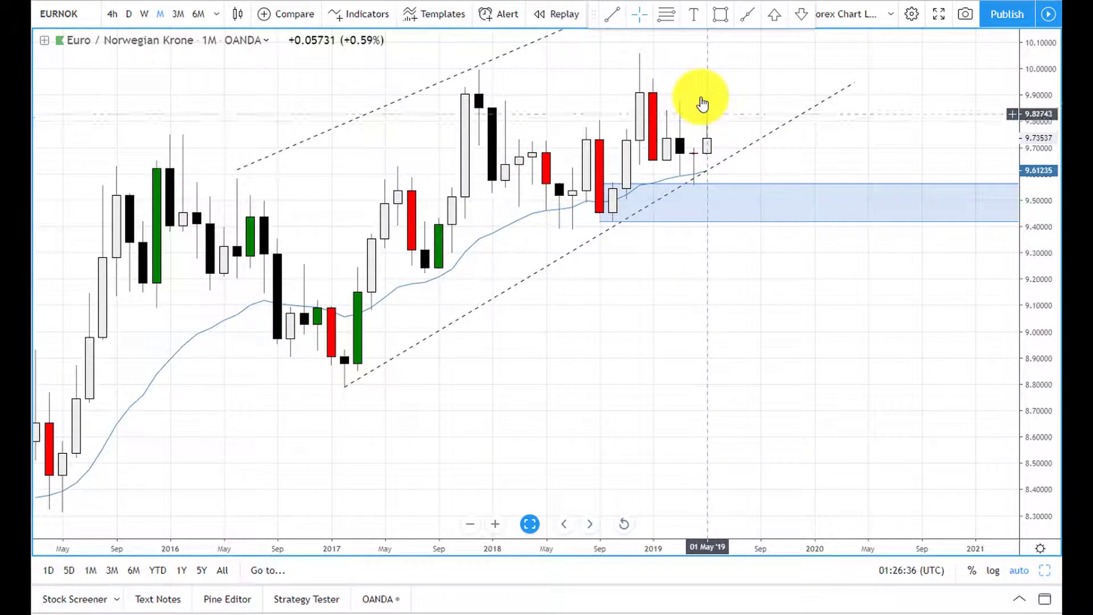
{"action": "scroll", "coordinate": [734, 136], "scroll_direction": "down", "scroll_amount": 2}
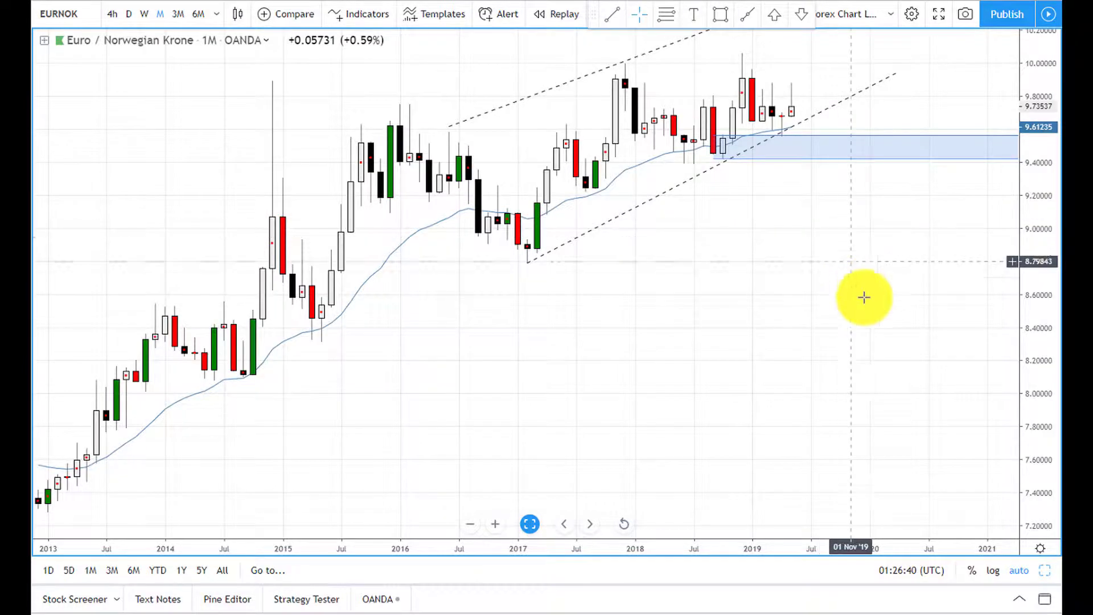
- Restore the three-chart layout and maximize the weekly chart
{"action": "left_click", "coordinate": [1046, 572]}
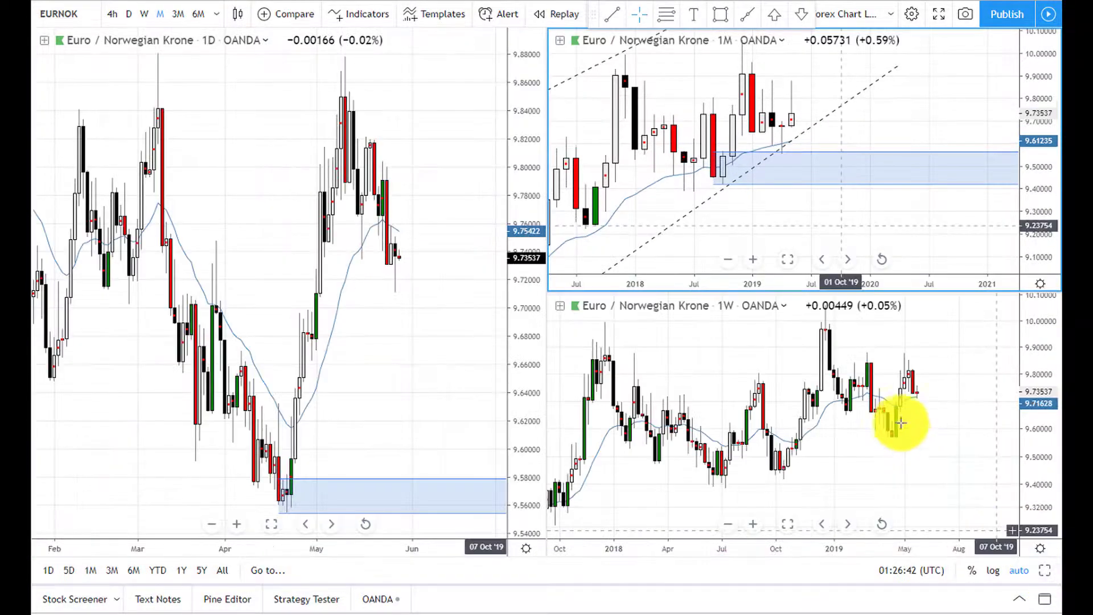
{"action": "scroll", "coordinate": [779, 142], "scroll_direction": "up", "scroll_amount": 2}
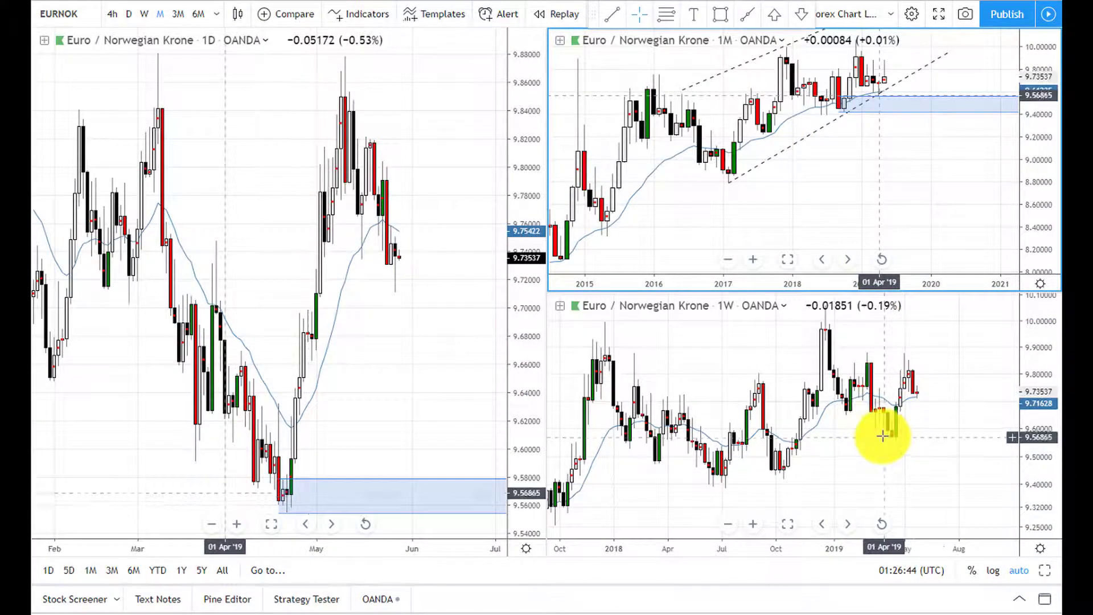
{"action": "left_click", "coordinate": [971, 476]}
{"action": "left_click", "coordinate": [1044, 570]}
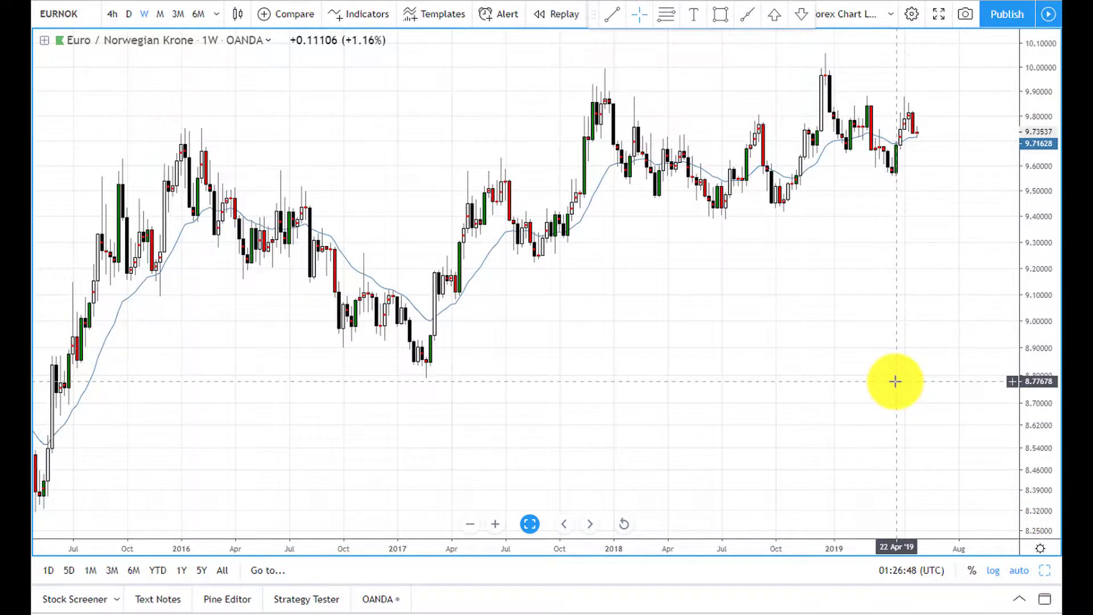
{"action": "scroll", "coordinate": [880, 375], "scroll_direction": "up", "scroll_amount": 3}
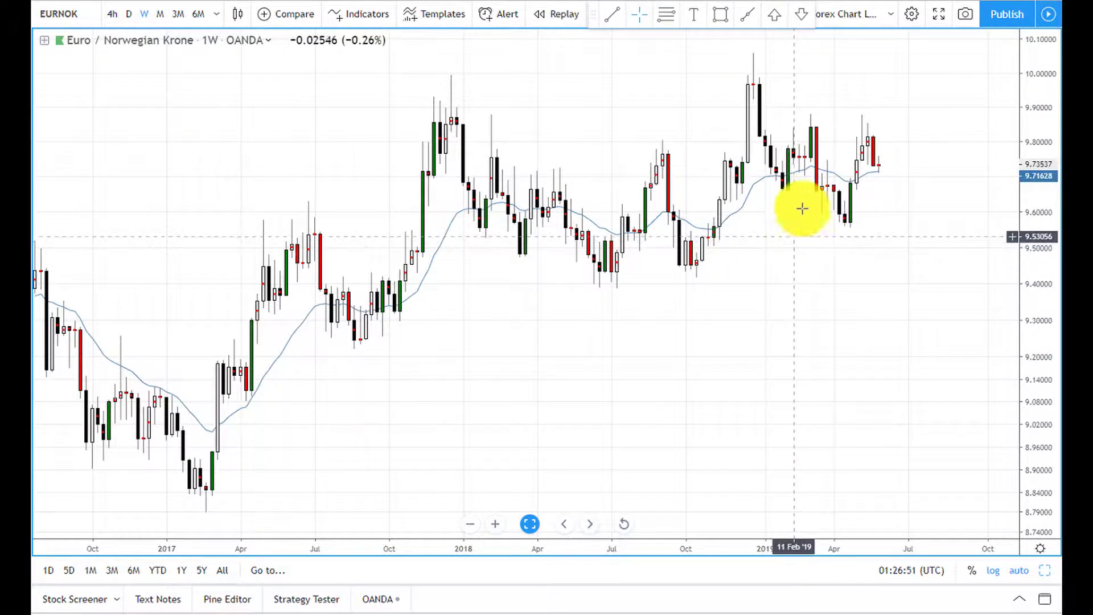
- Draw a falling trendline from the Dec 2018 high to the latest candles
{"action": "left_click", "coordinate": [615, 16]}
{"action": "left_click", "coordinate": [754, 54]}
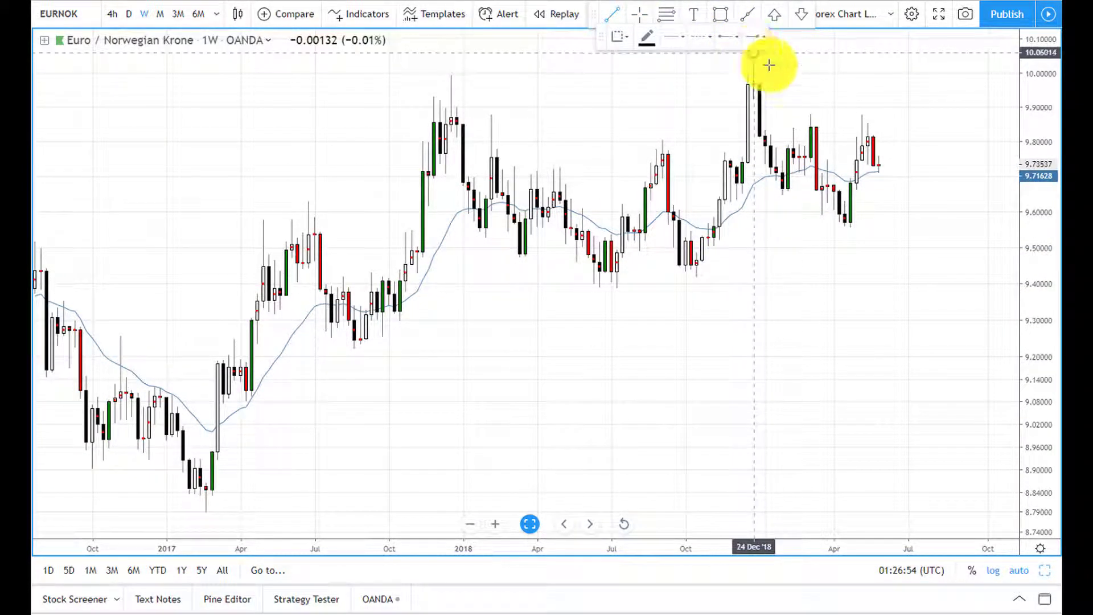
{"action": "left_click", "coordinate": [893, 200]}
{"action": "left_click", "coordinate": [889, 253]}
{"action": "scroll", "coordinate": [889, 253], "scroll_direction": "up", "scroll_amount": 2}
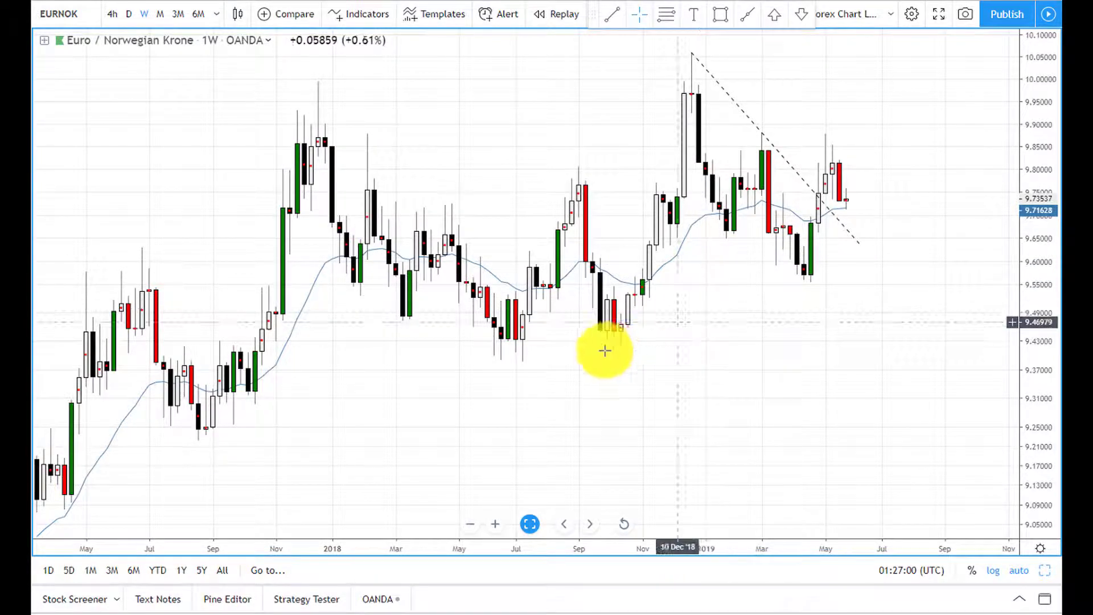
- Draw a blue zone from the December 2018 high down to about 9.92
{"action": "left_click", "coordinate": [675, 53]}
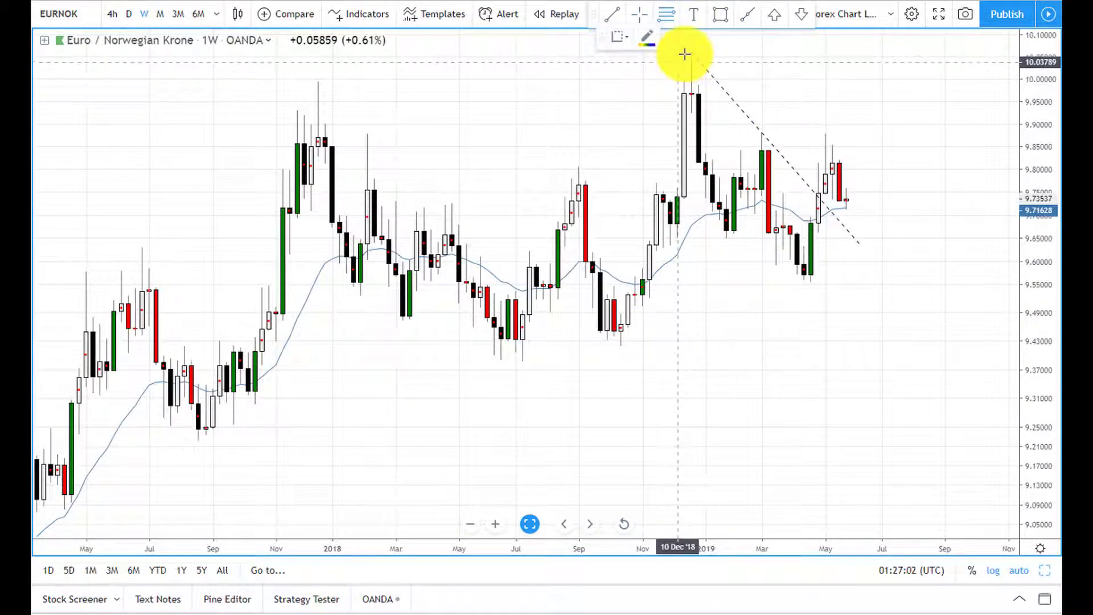
{"action": "left_click", "coordinate": [685, 53]}
{"action": "left_click", "coordinate": [719, 114]}
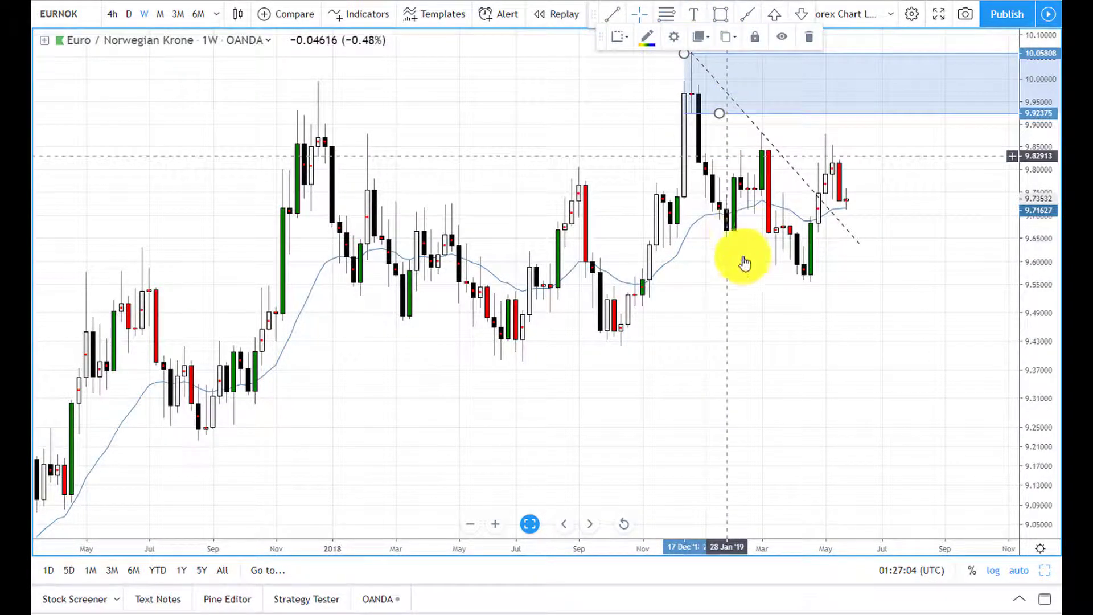
- Add blue zones at the April 2019 low (to about 9.558) and the November 2018 lows
{"action": "left_click", "coordinate": [670, 21]}
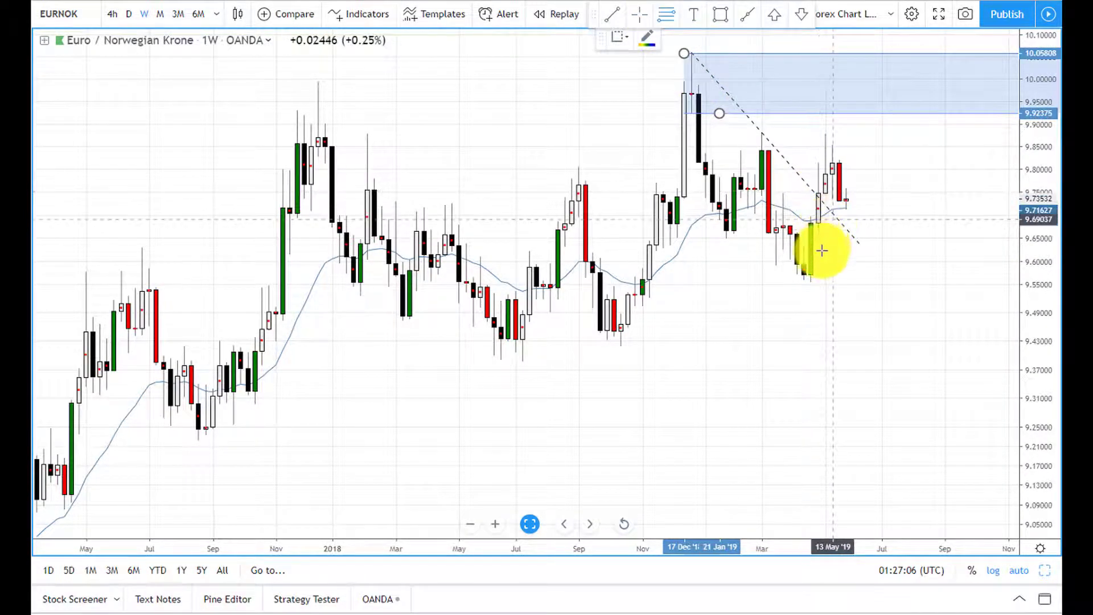
{"action": "left_click", "coordinate": [802, 245]}
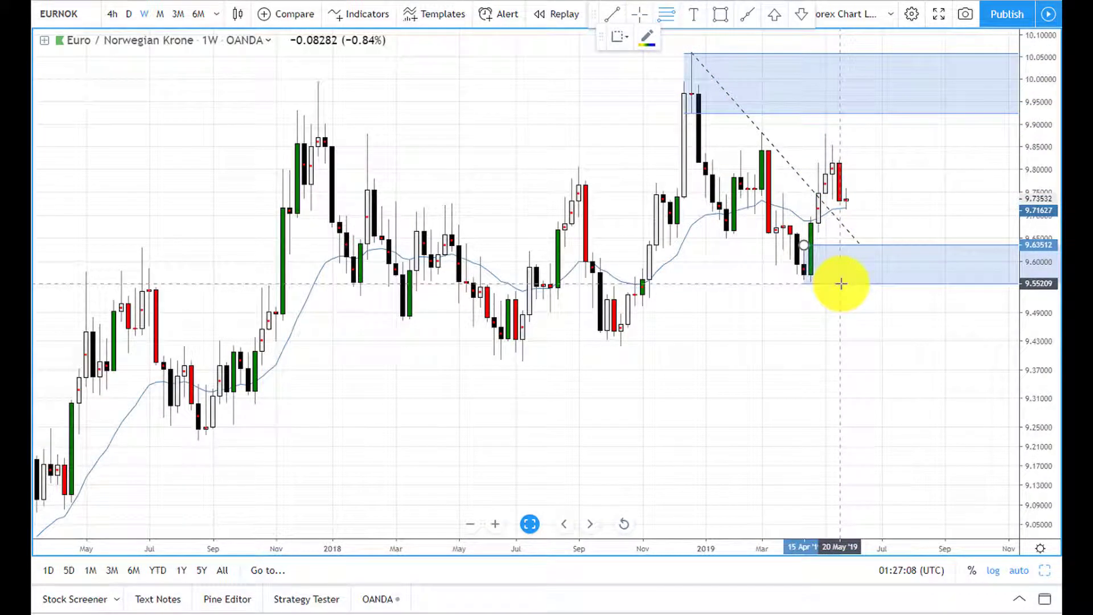
{"action": "left_click", "coordinate": [838, 281]}
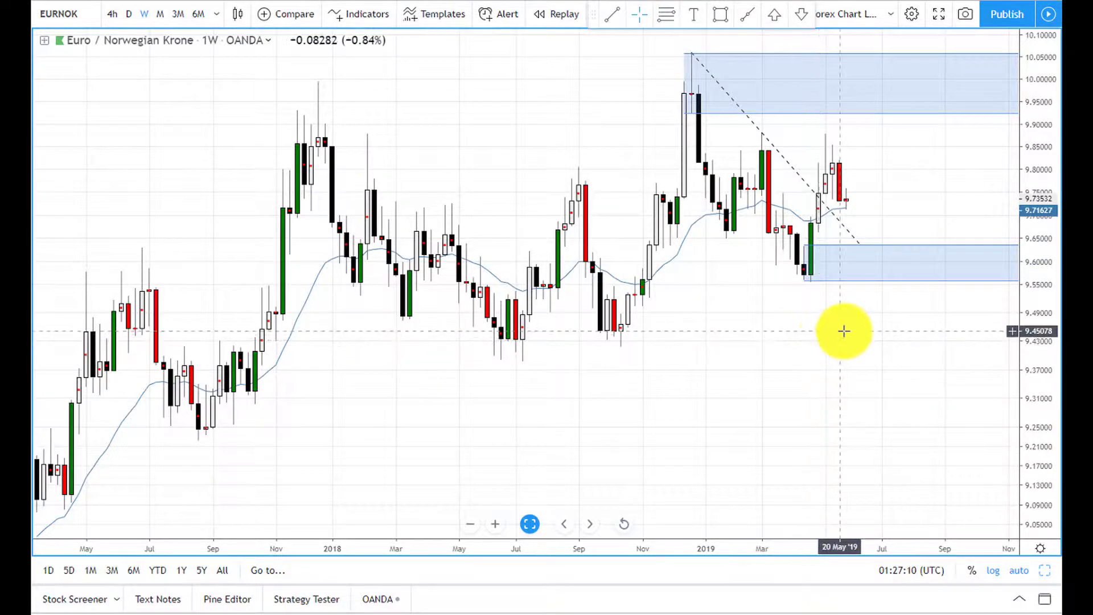
{"action": "scroll", "coordinate": [831, 342], "scroll_direction": "down", "scroll_amount": 1}
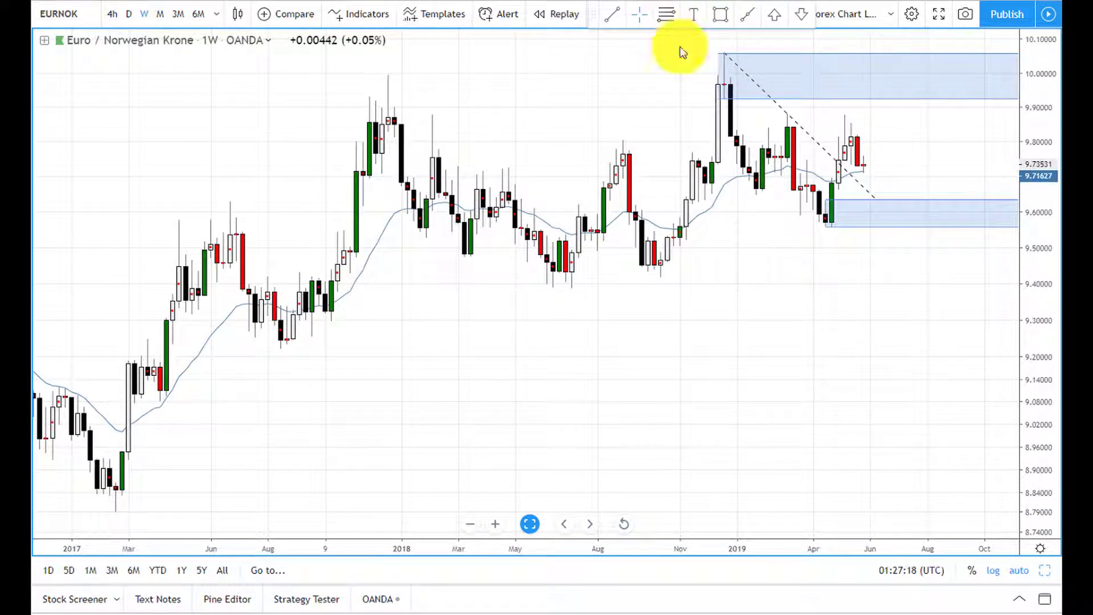
{"action": "left_click", "coordinate": [666, 13]}
{"action": "left_click_drag", "start_coordinate": [674, 220], "coordinate": [692, 241]}
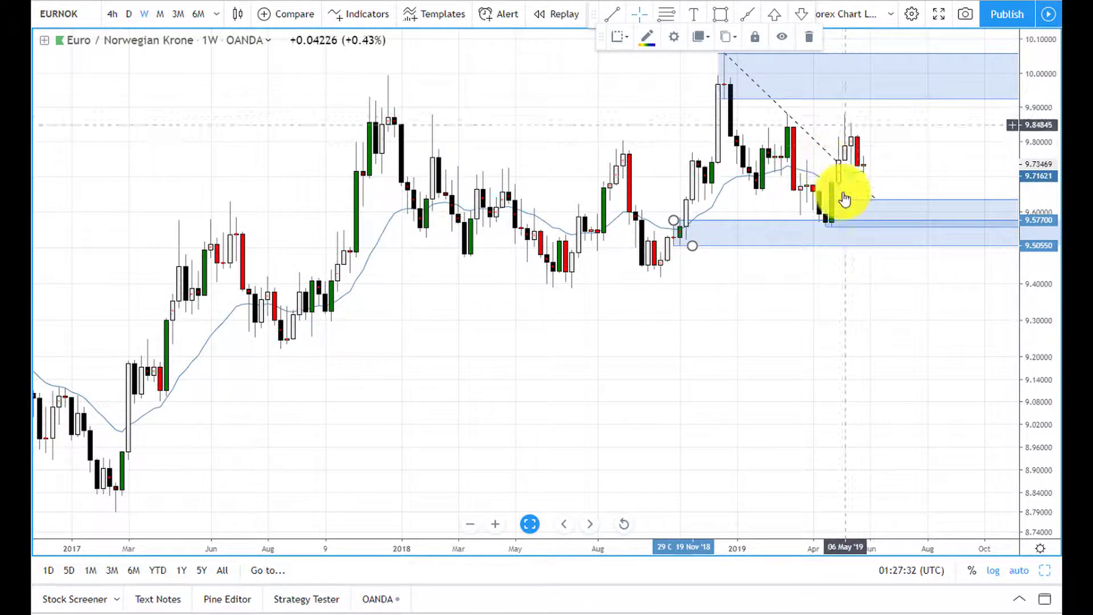
{"action": "left_click", "coordinate": [870, 299]}
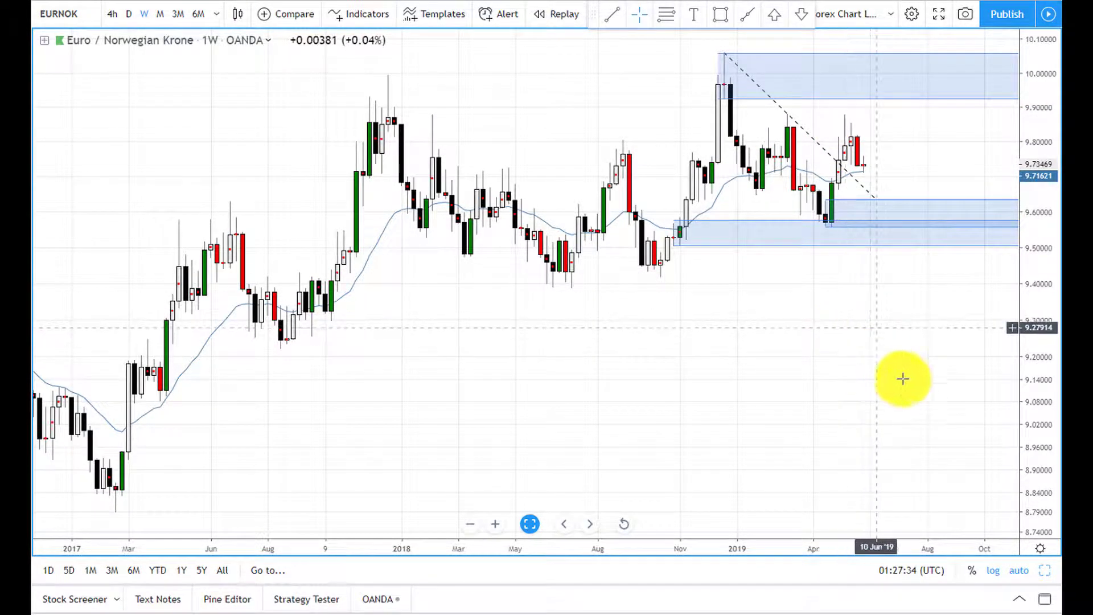
- Back in the three-chart layout, maximize the daily chart and finish the 9.55–9.58 zone
{"action": "left_click", "coordinate": [1043, 570]}
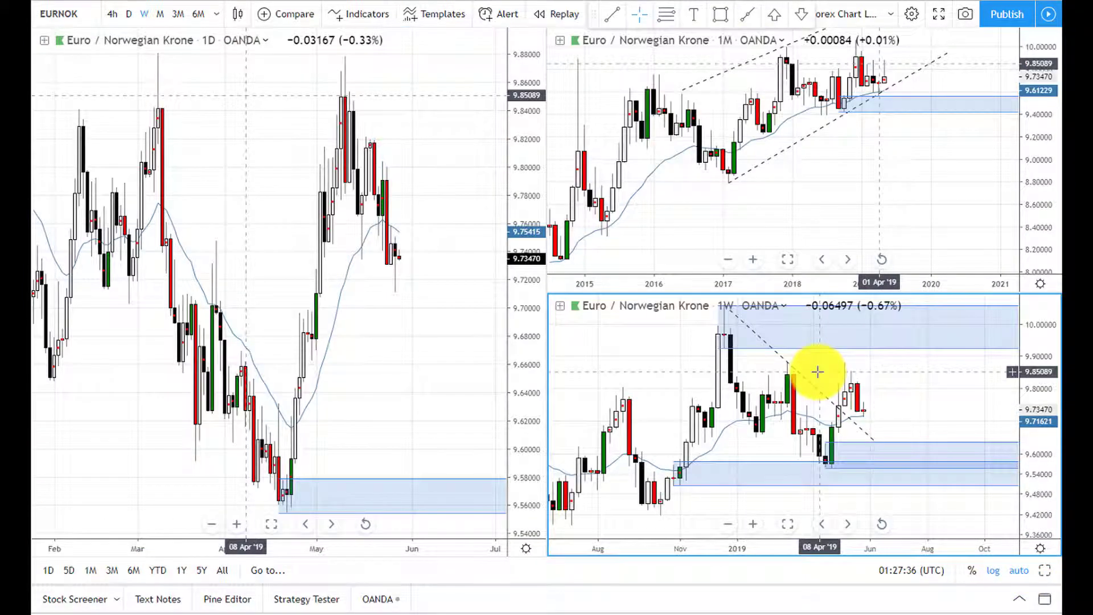
{"action": "left_click", "coordinate": [428, 317]}
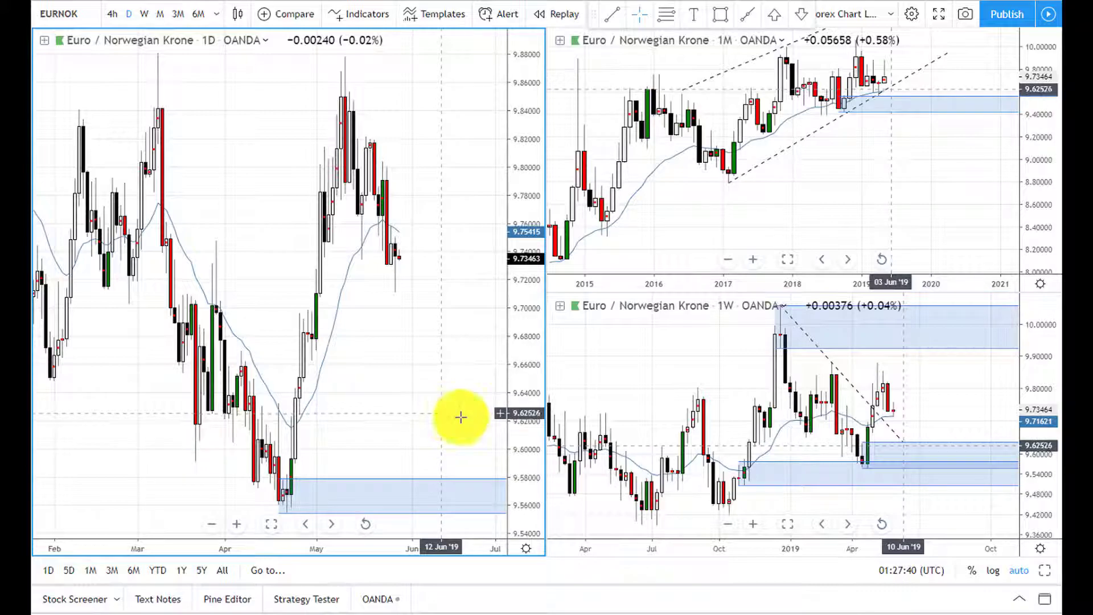
{"action": "left_click", "coordinate": [1038, 569]}
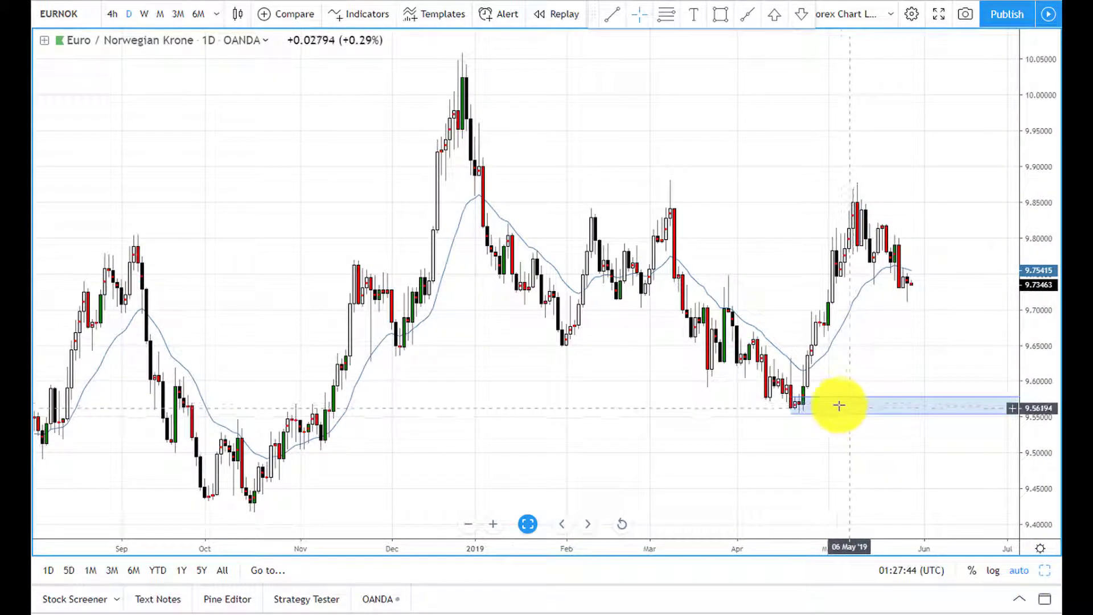
{"action": "left_click", "coordinate": [791, 395]}
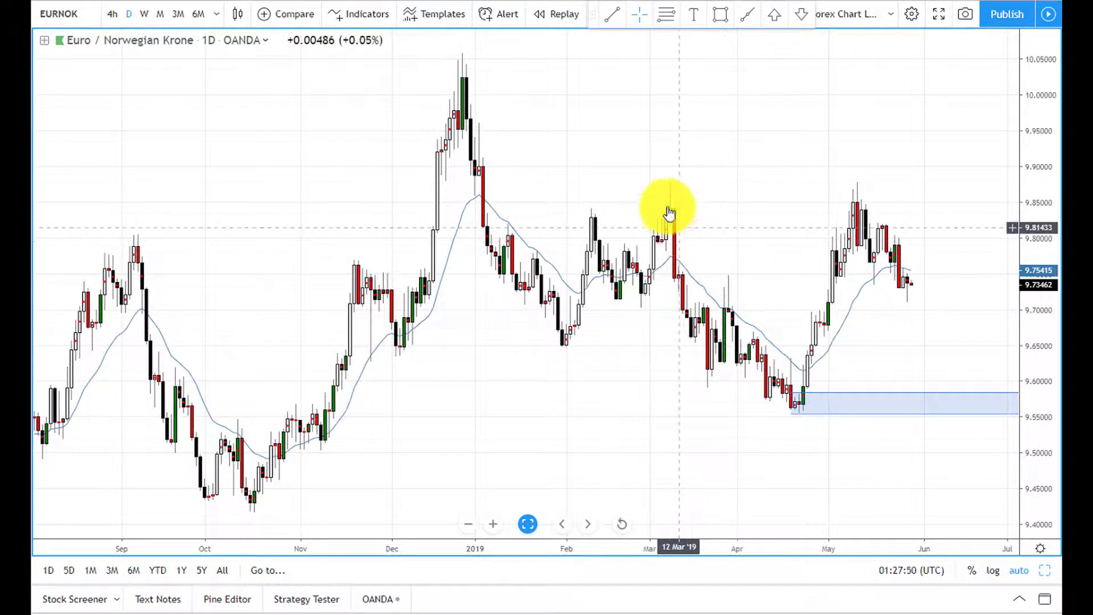
- Draw a blue supply zone at the March 2019 high, then restore the three-chart layout with Ctrl+Tab
{"action": "left_click", "coordinate": [663, 14]}
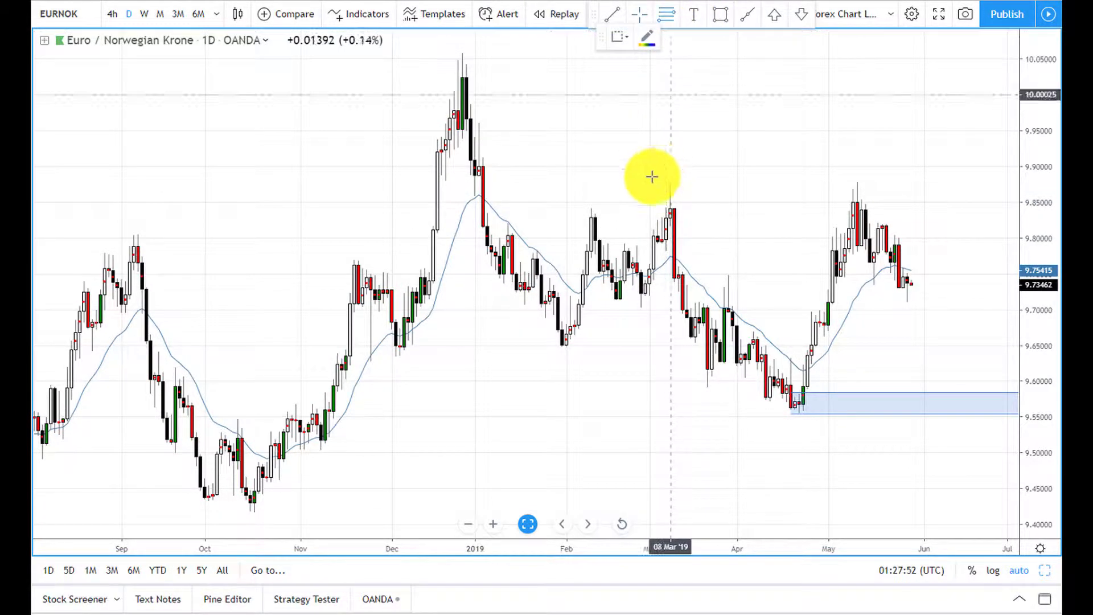
{"action": "left_click_drag", "start_coordinate": [671, 191], "coordinate": [678, 223]}
{"action": "left_click", "coordinate": [704, 148]}
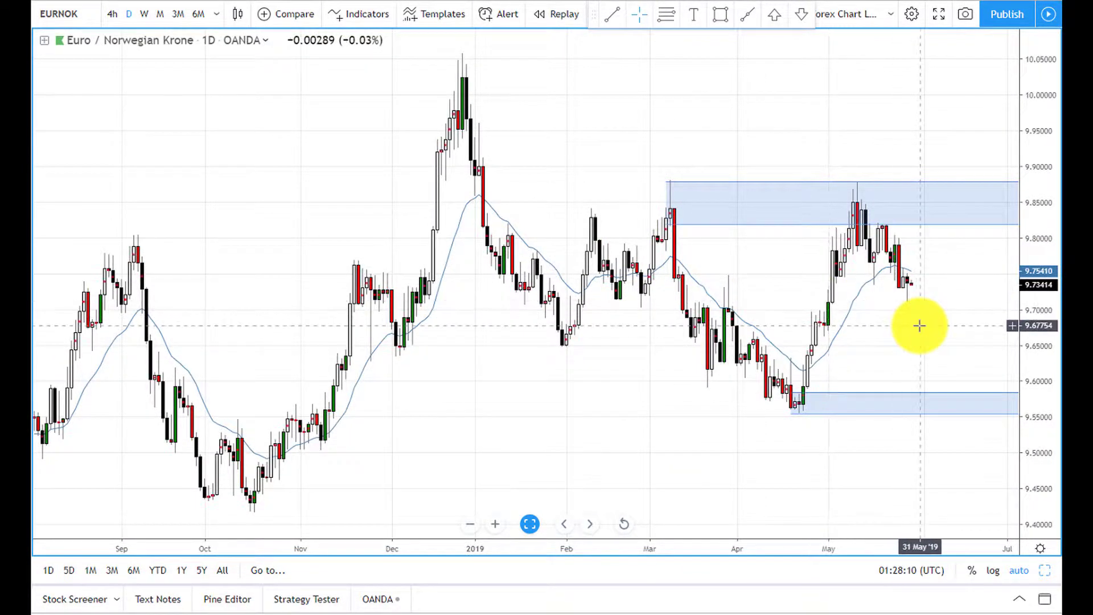
{"action": "scroll", "coordinate": [915, 324], "scroll_direction": "up", "scroll_amount": 1}
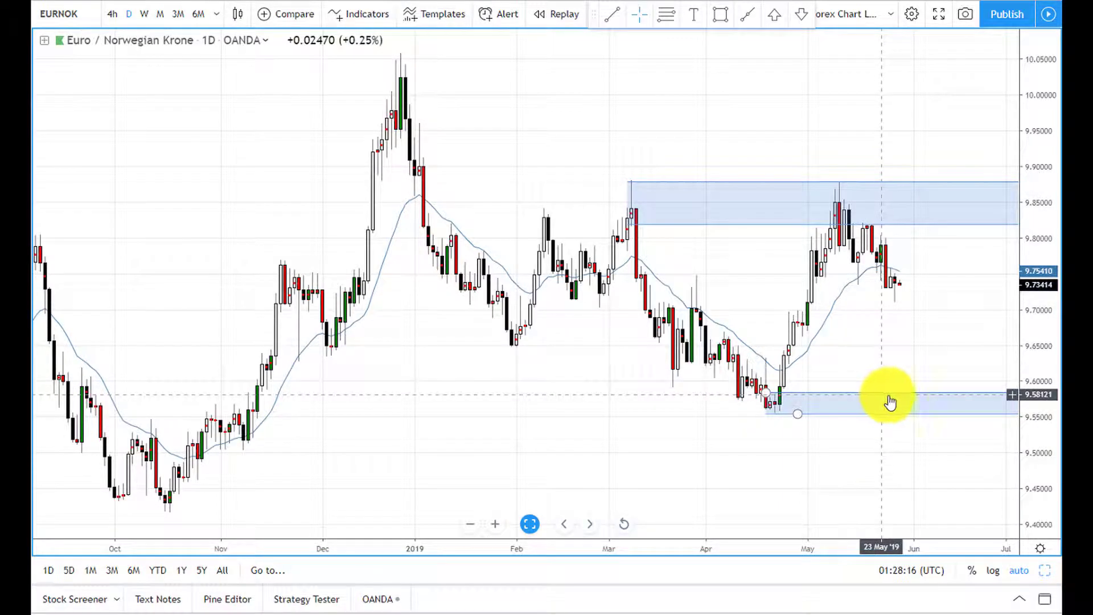
{"action": "key", "text": "ctrl+Tab"}
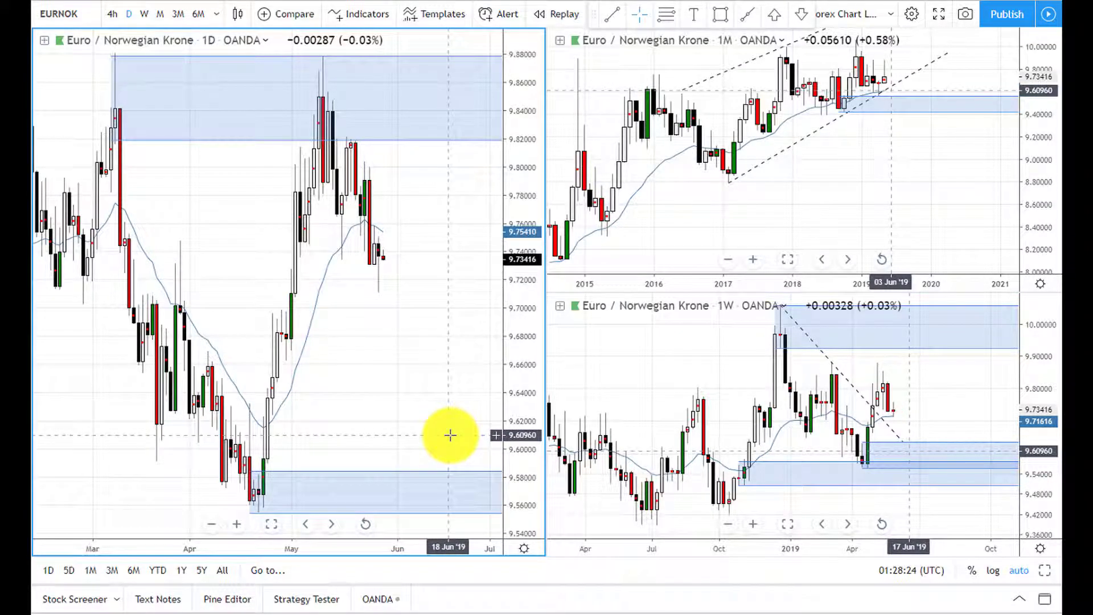
- Drag the daily supply zone's top edge up to the March 2019 high, about 9.881
{"action": "scroll", "coordinate": [939, 398], "scroll_direction": "up", "scroll_amount": 3}
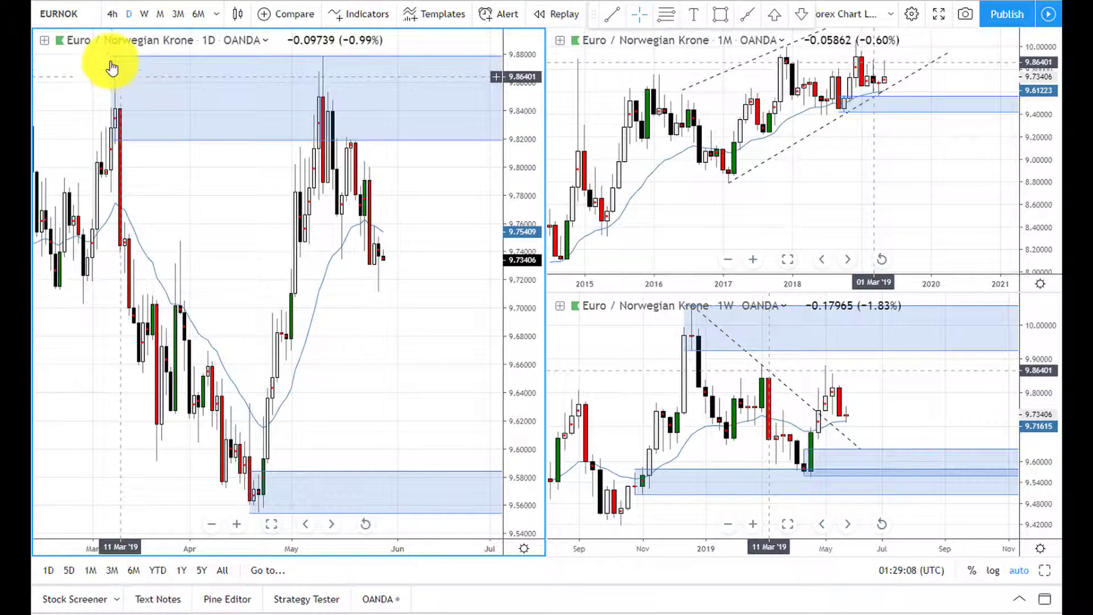
{"action": "left_click_drag", "start_coordinate": [110, 62], "coordinate": [111, 53]}
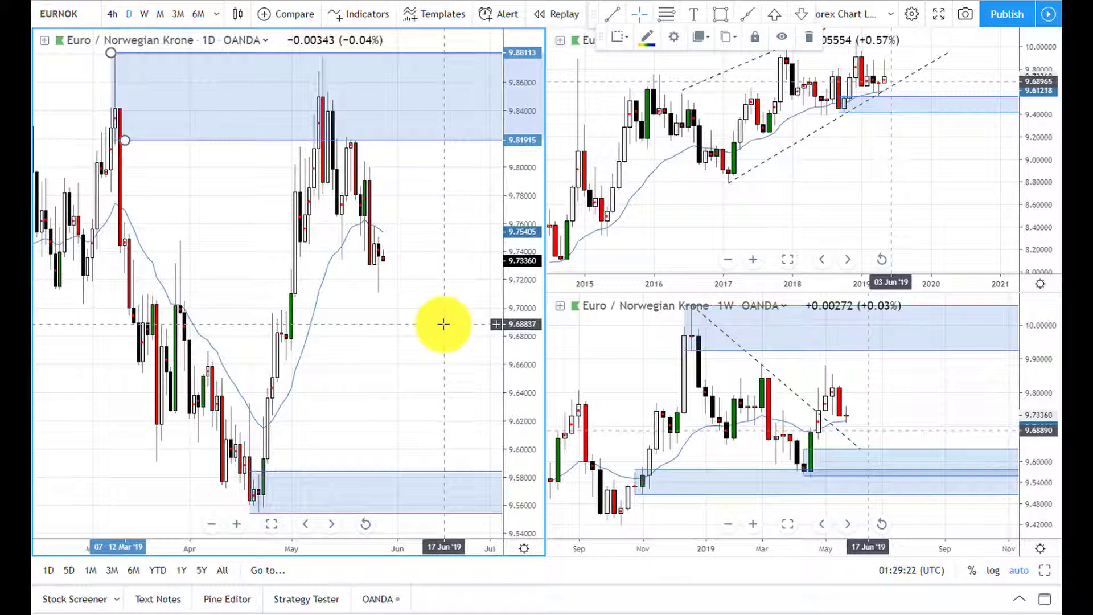
{"action": "scroll", "coordinate": [418, 385], "scroll_direction": "down", "scroll_amount": 1}
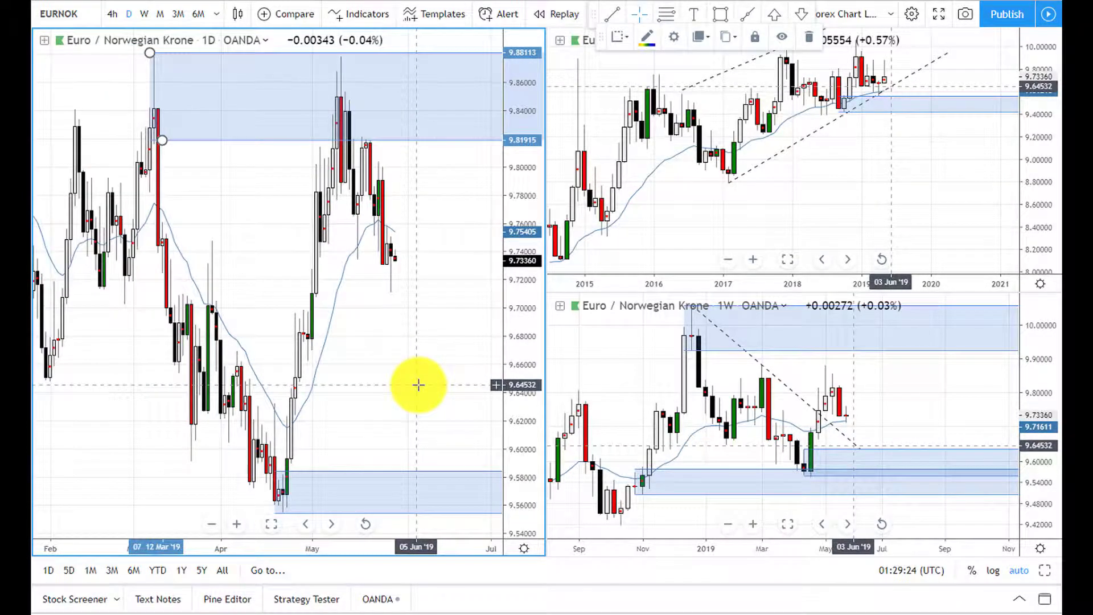